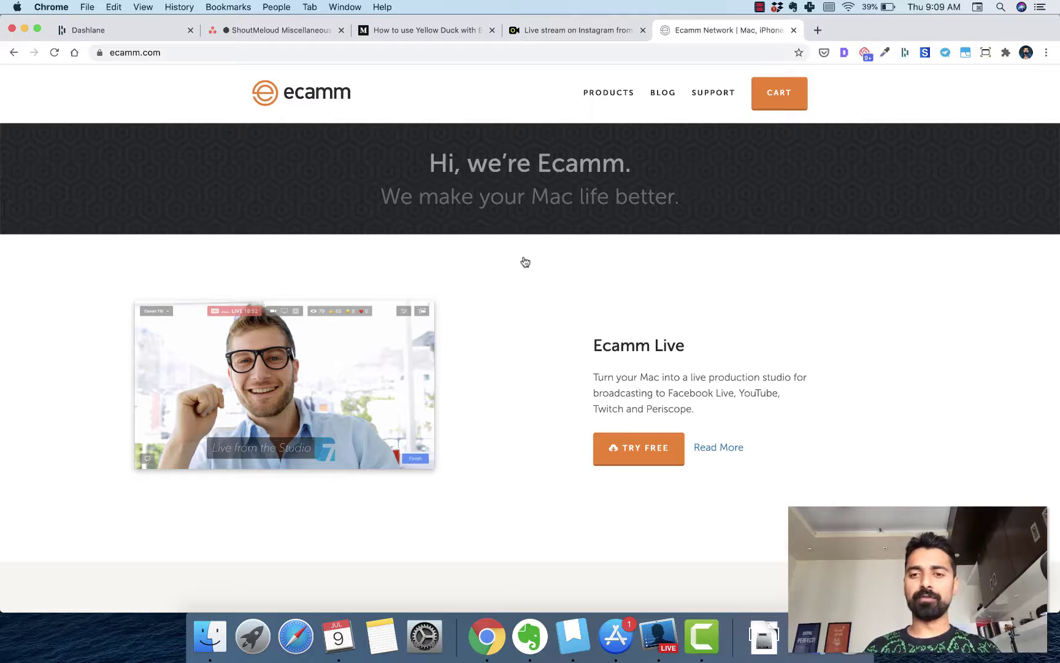
Scroll through the ecamm.com page, then switch to the Yellow Duck 'Live stream on Instagram' tab
scroll(621, 350, down, 1)
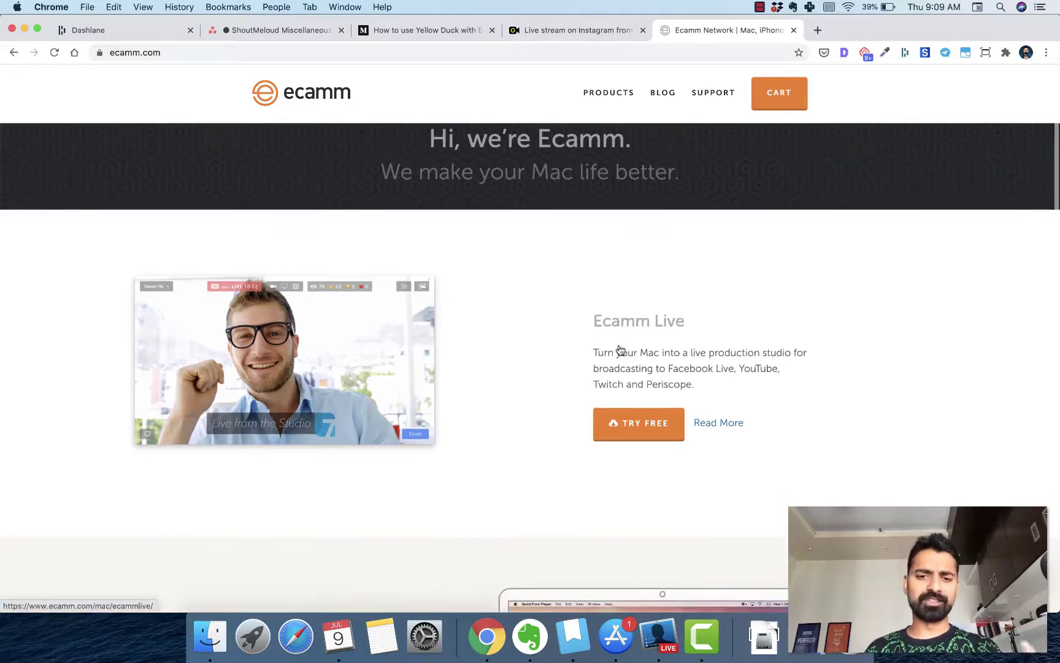
scroll(619, 349, down, 3)
scroll(619, 349, up, 4)
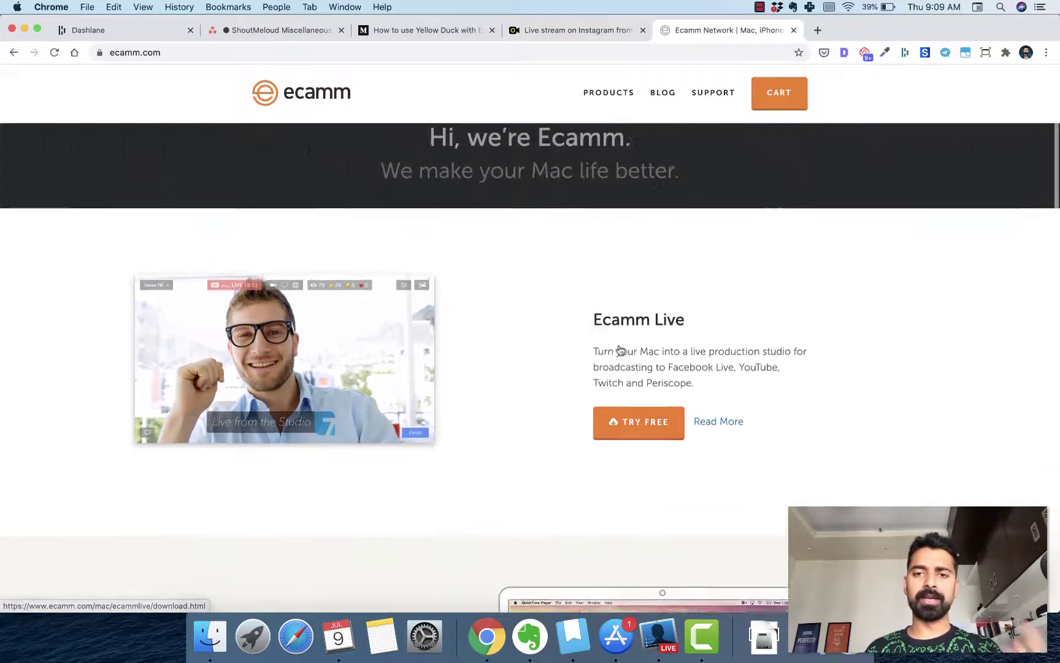
click(557, 33)
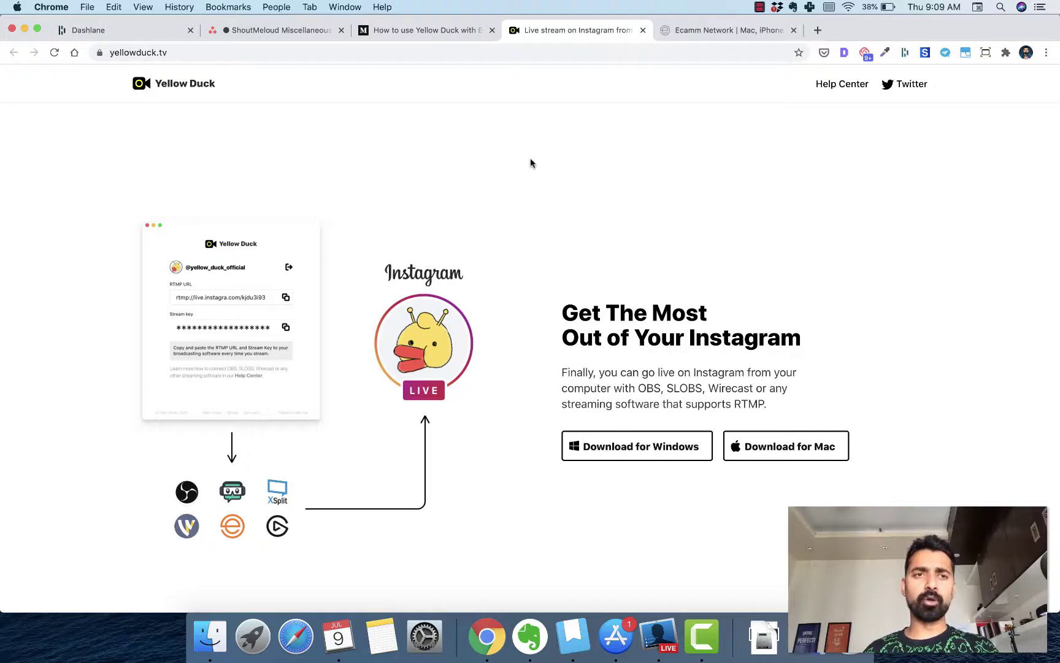
Launch Yellow Duck from Spotlight and start its setup with Start Now
key(super+space)
text(yel)
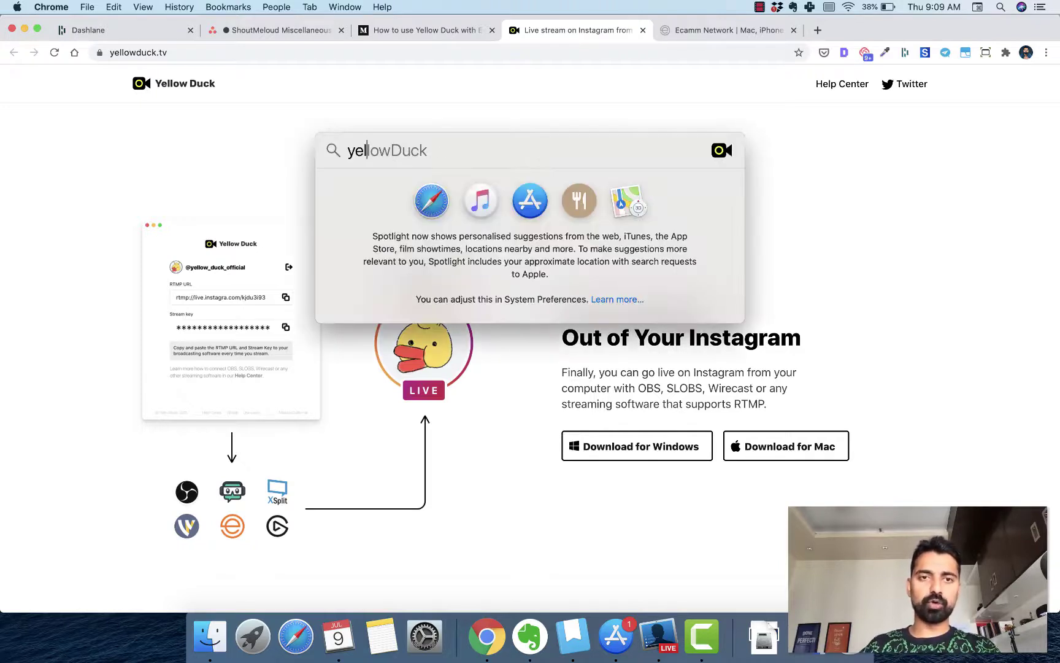
key(Return)
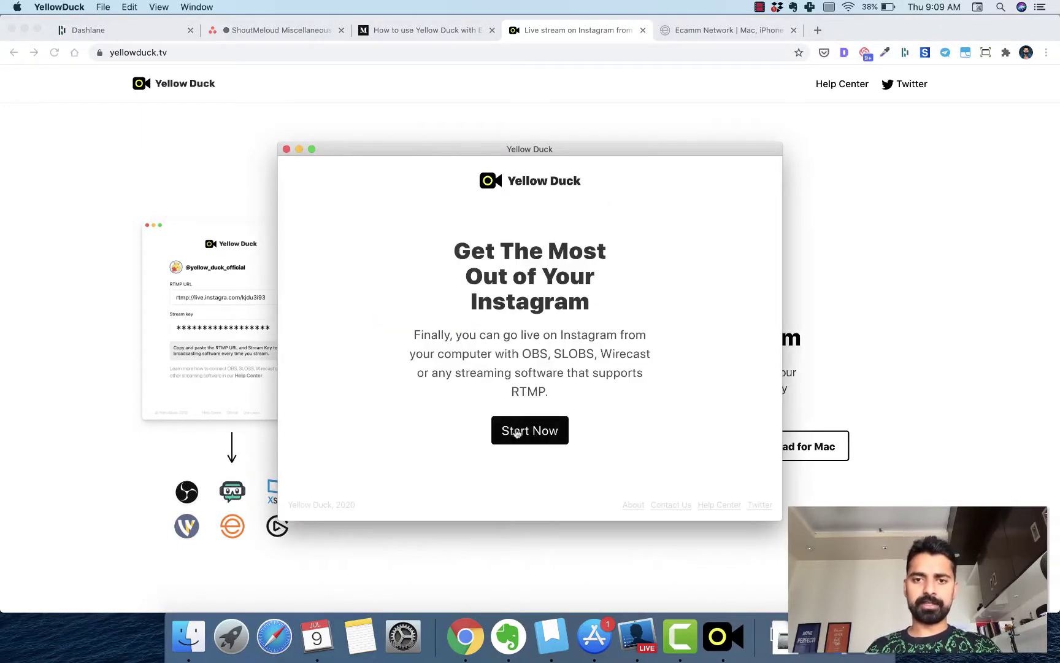
click(516, 433)
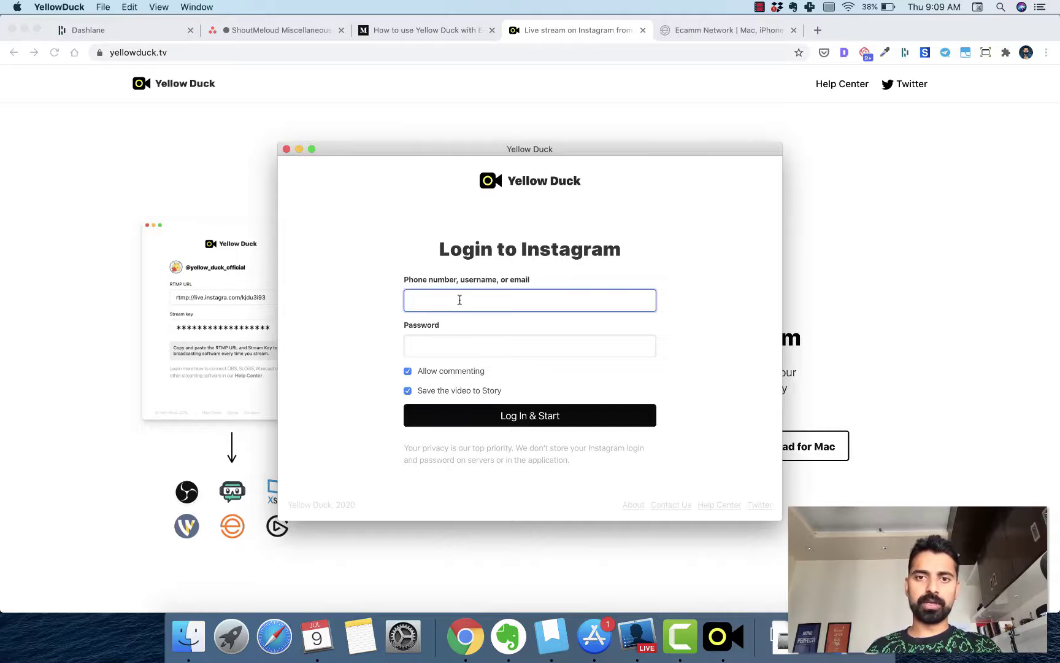
Log in to Instagram using the saved password copied from Dashlane
click(150, 31)
click(999, 289)
click(490, 416)
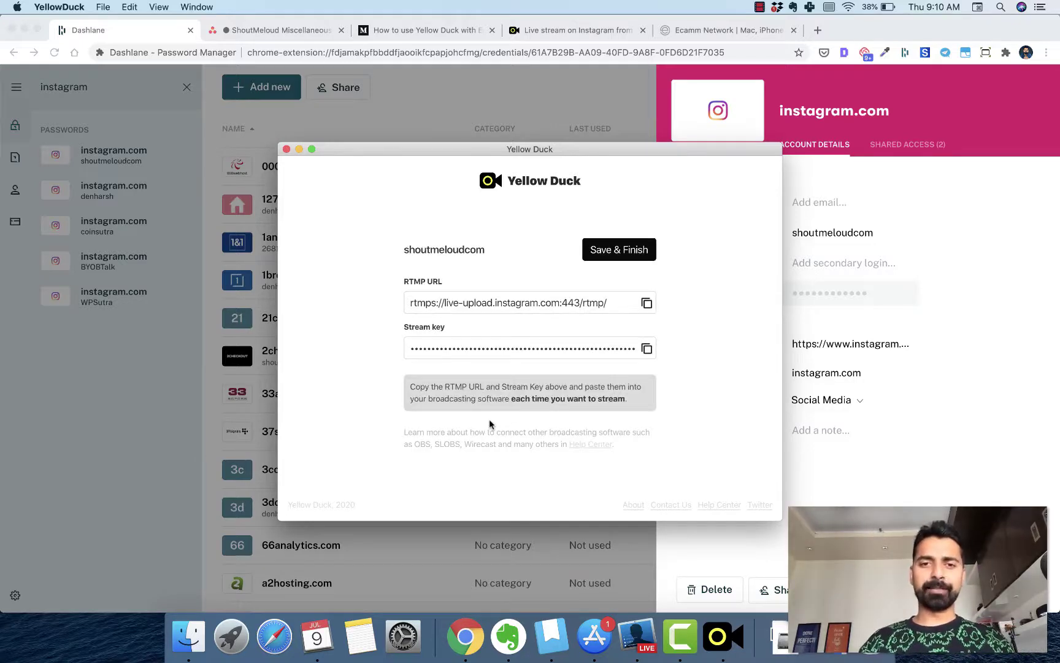
Dismiss the recording-ended notice and set Ecamm Live's Stream Aspect to Tall (9:16)
click(631, 647)
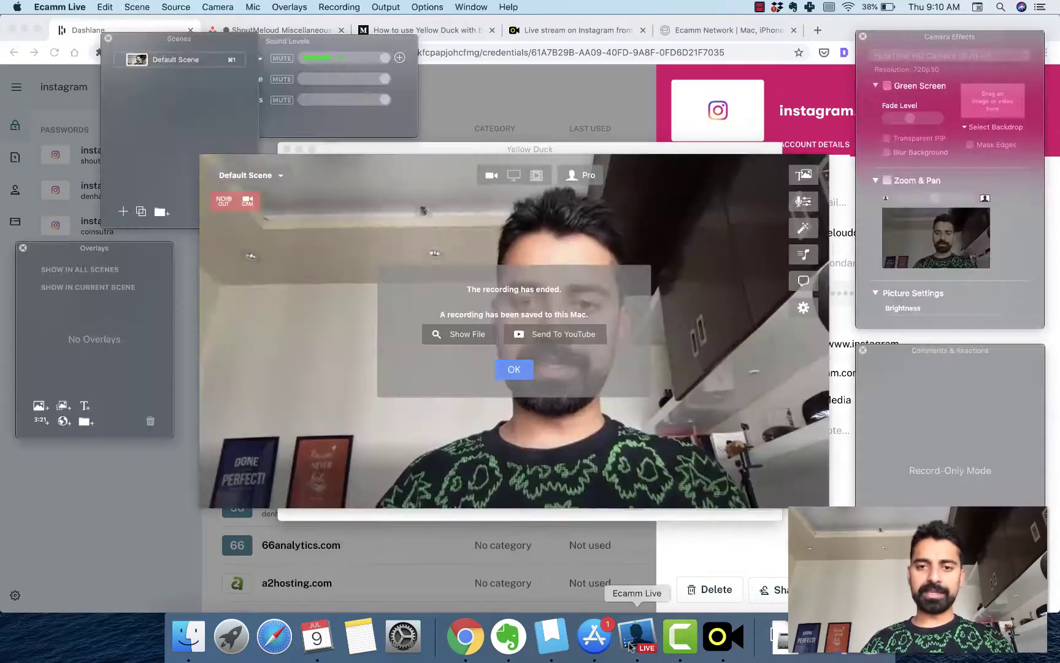
click(515, 370)
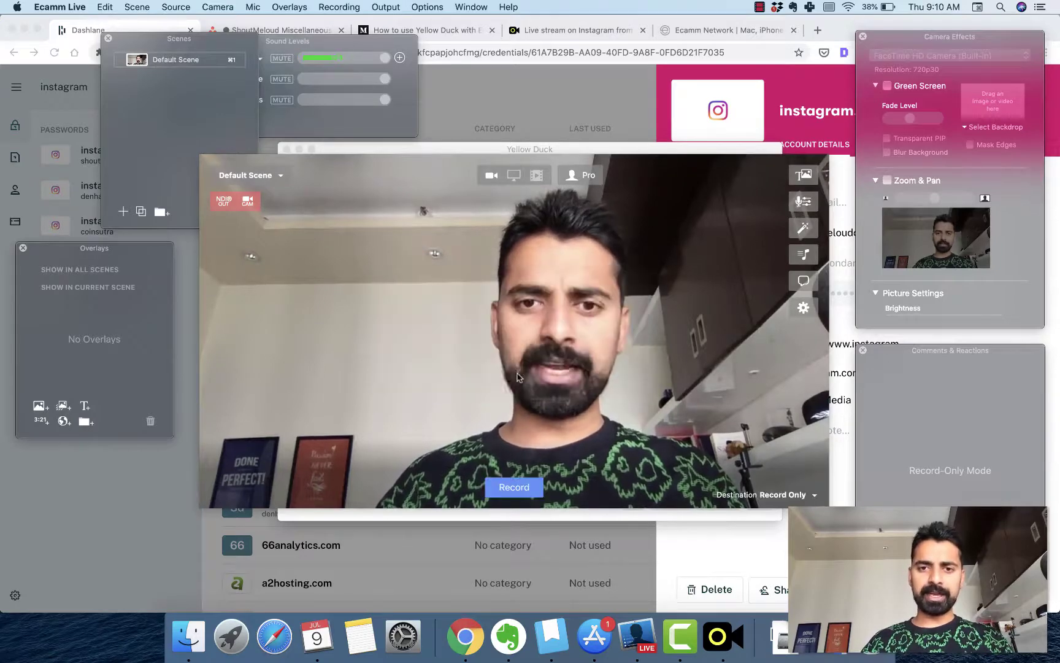
click(425, 6)
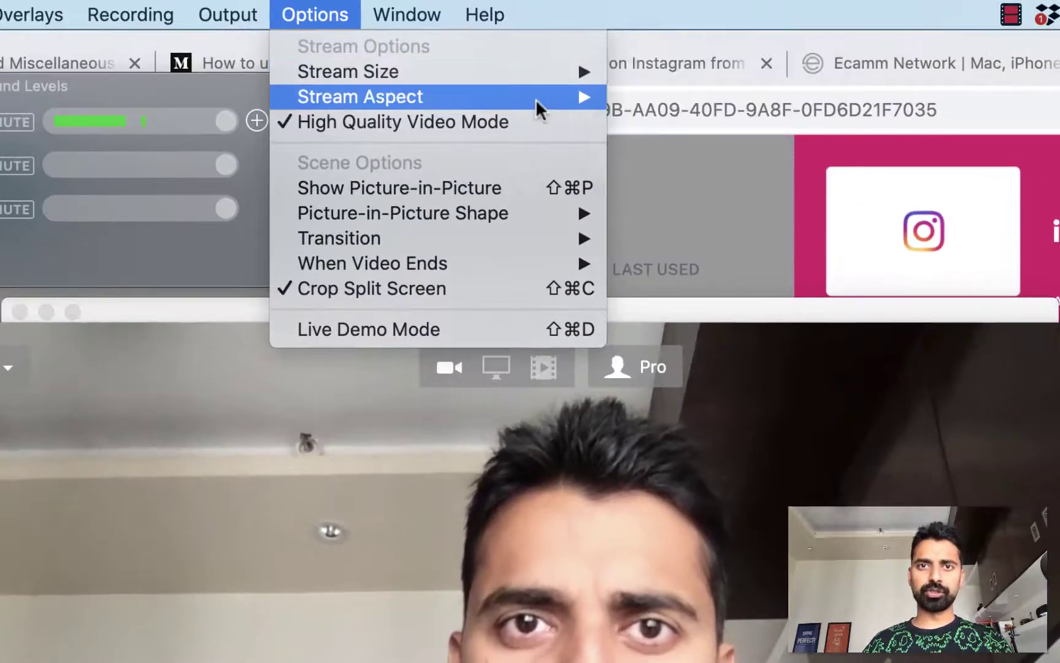
mouse_move(535, 99)
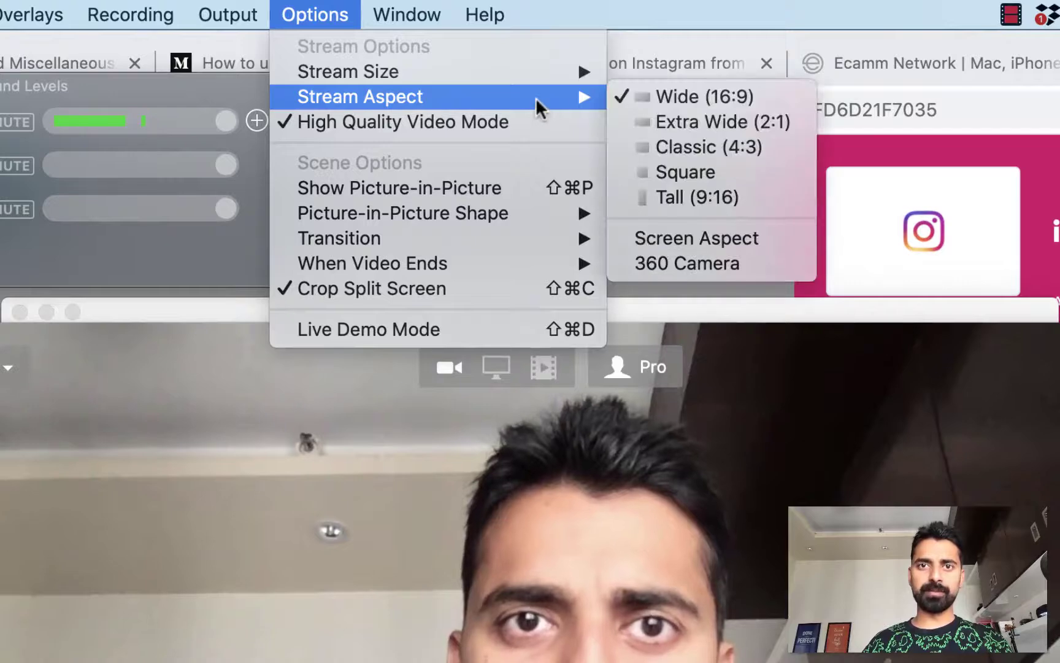
click(692, 198)
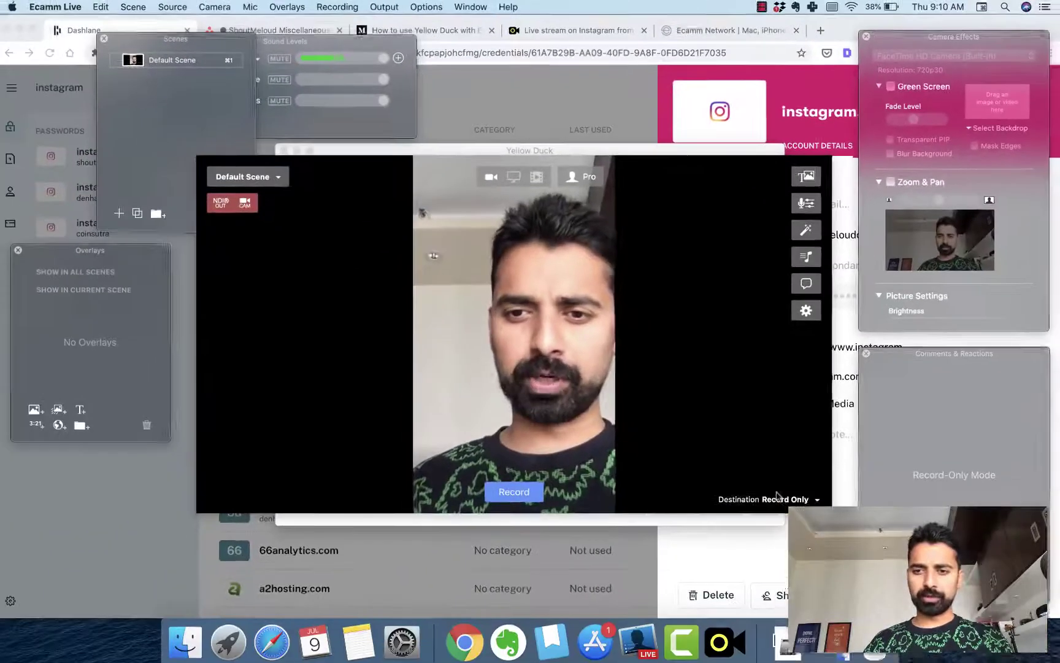
Choose Custom Stream Key as the stream destination, keeping Yellow Duck's details at hand
click(792, 495)
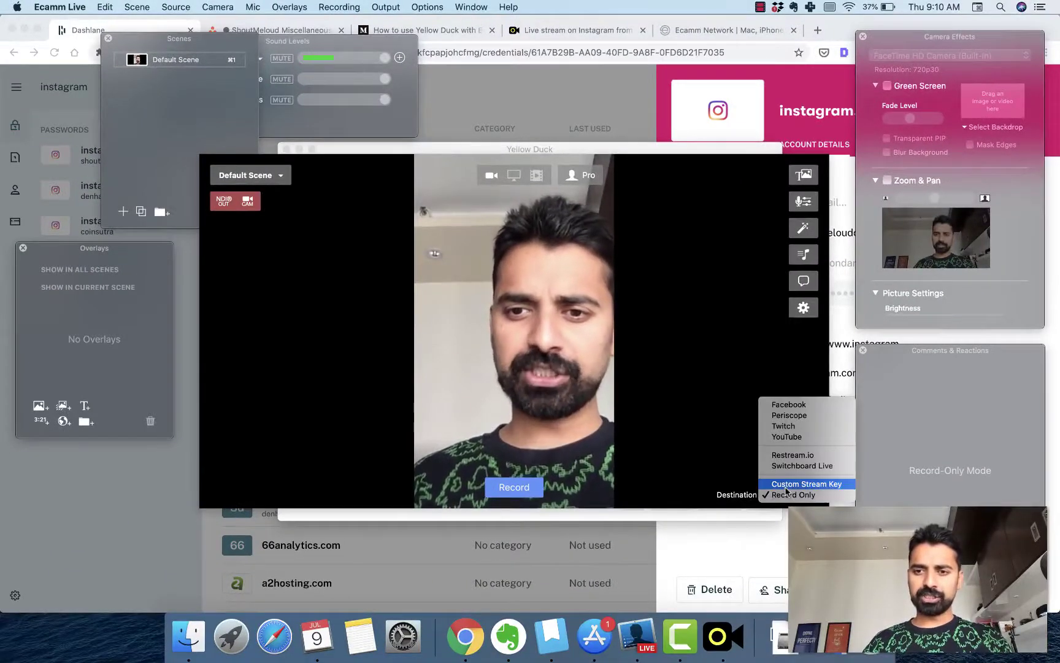
click(789, 495)
click(798, 496)
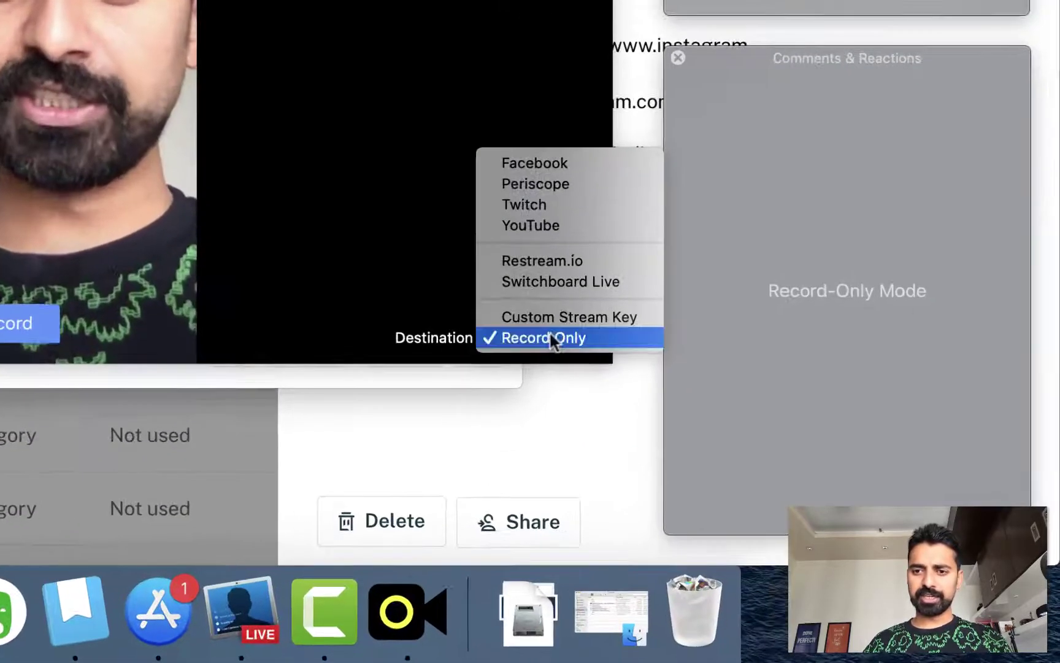
click(552, 341)
click(408, 612)
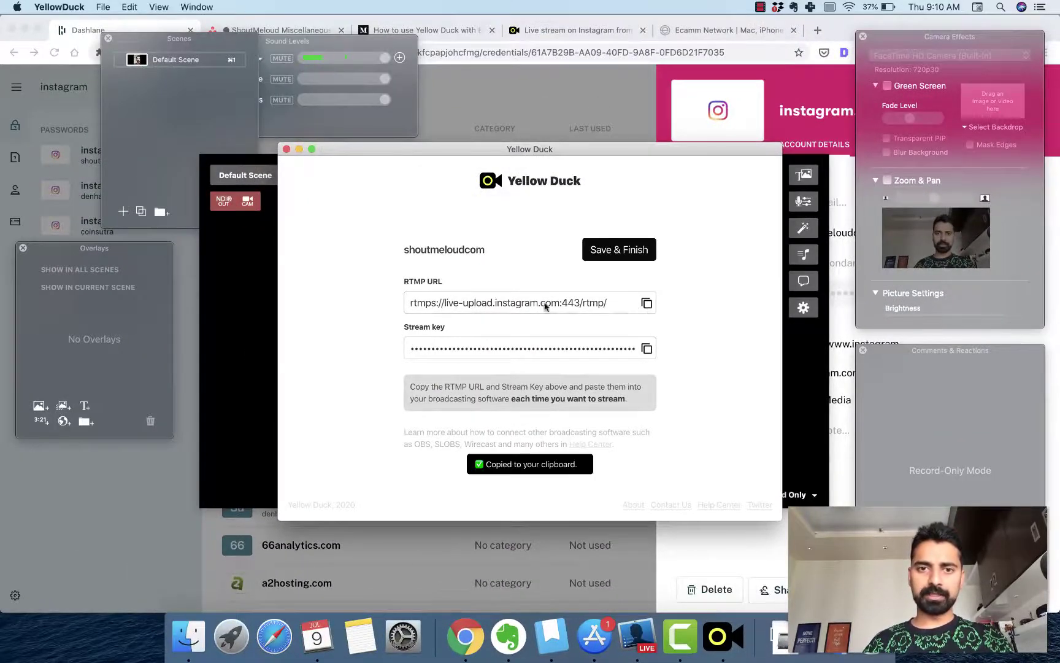
click(224, 359)
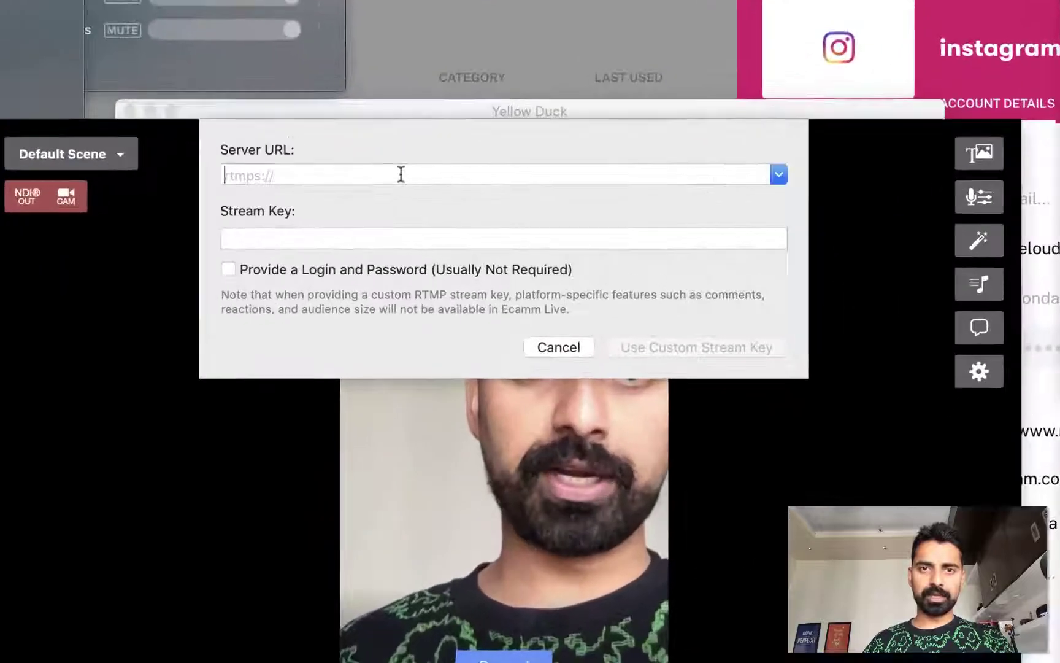
Enter Server URL rtmps://live-upload.instagram.com:443/rtmp/ and Yellow Duck's stream key, then confirm Use Custom Stream Key
click(449, 182)
key(super+v)
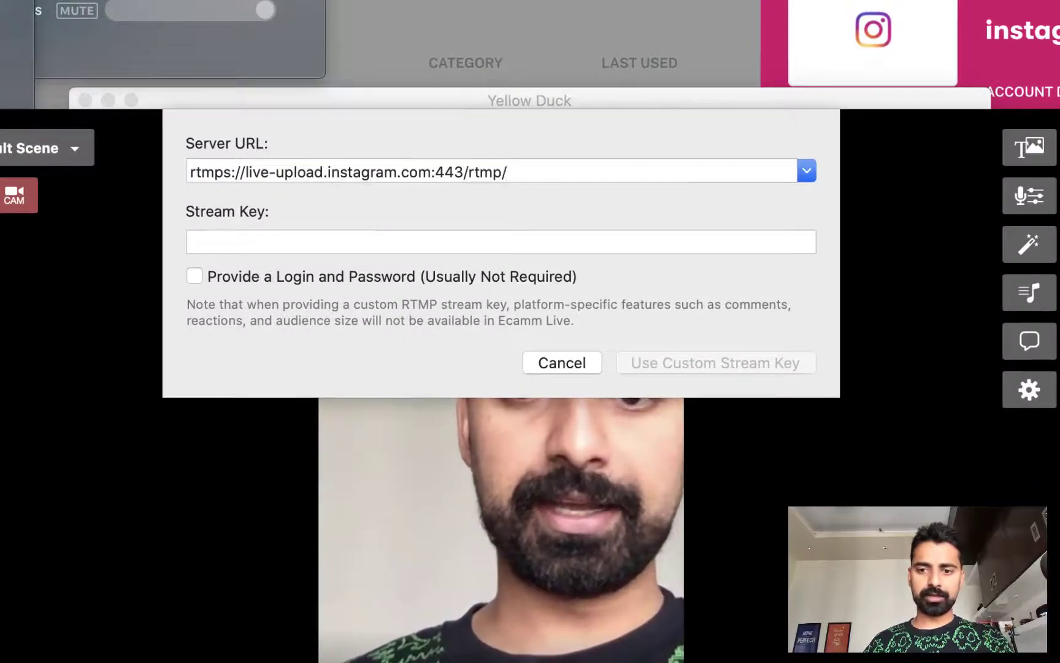
key(super+Tab)
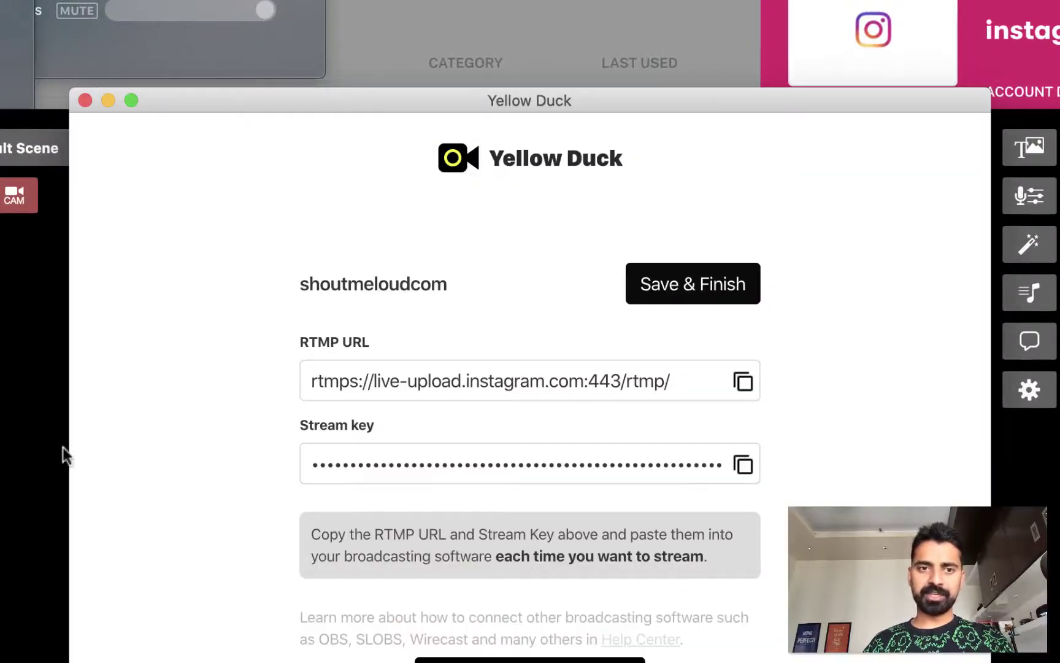
click(36, 414)
click(324, 240)
key(super+v)
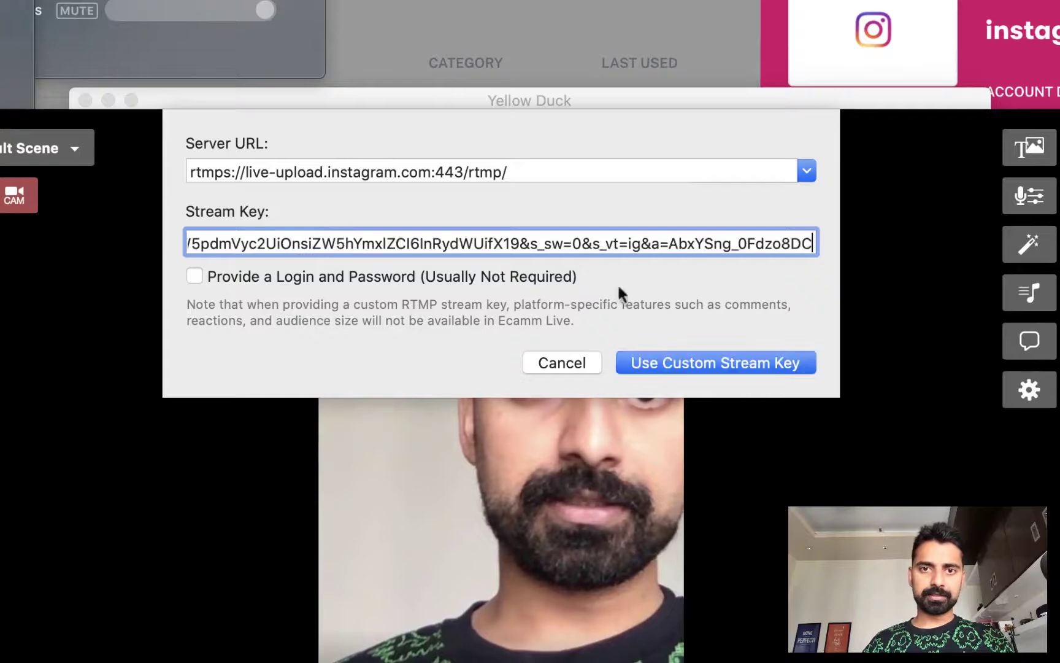
click(666, 362)
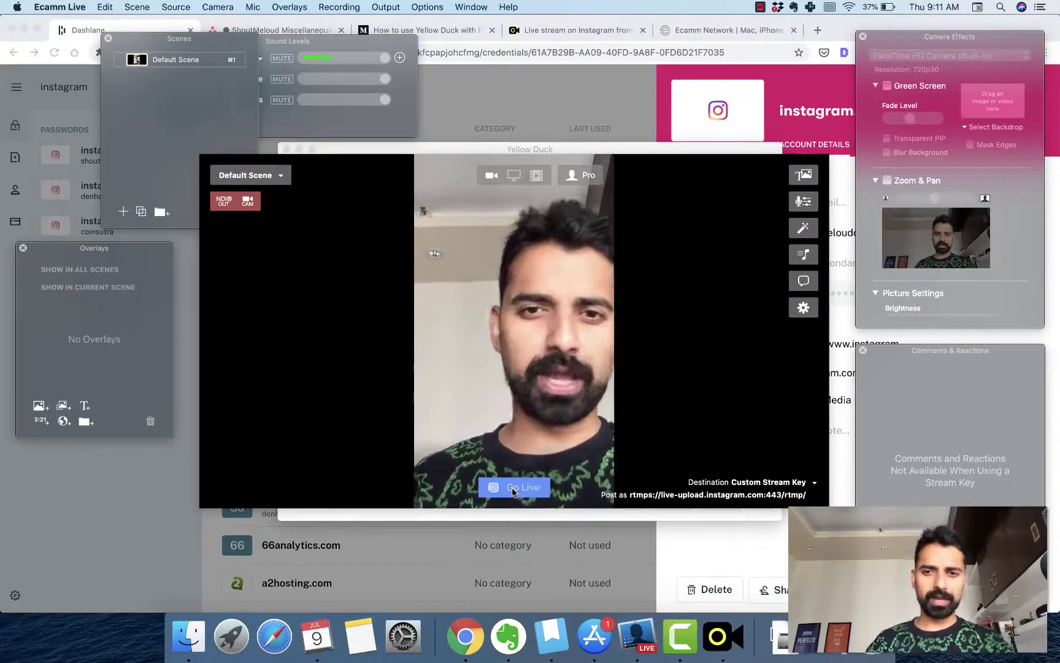
Go live to Instagram in the tall 9:16 format, then finish the broadcast
click(513, 489)
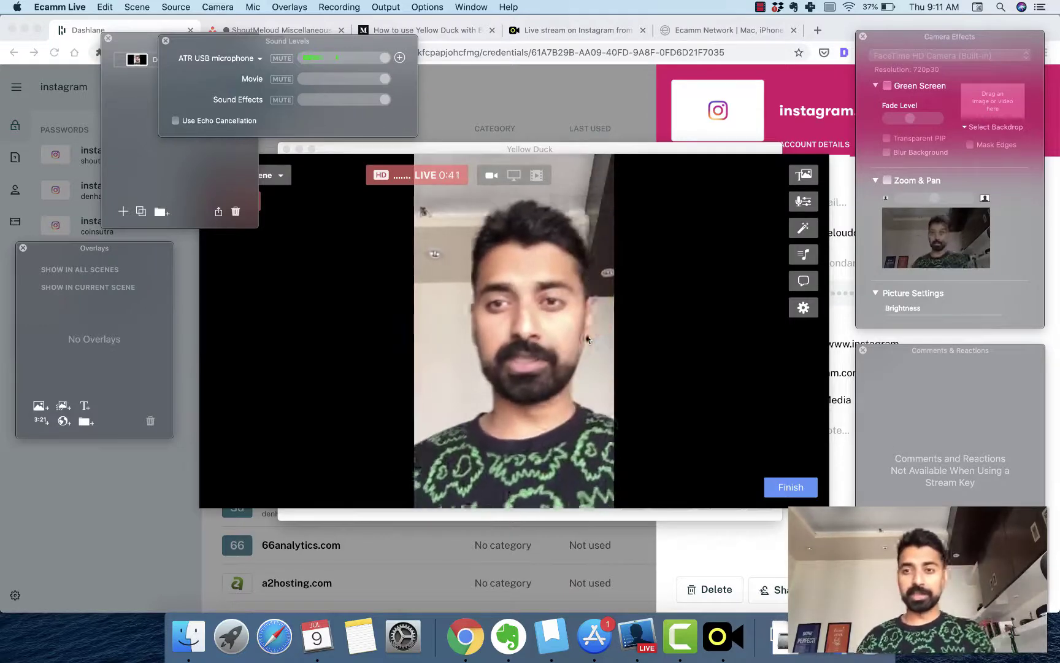
drag(951, 459, 948, 450)
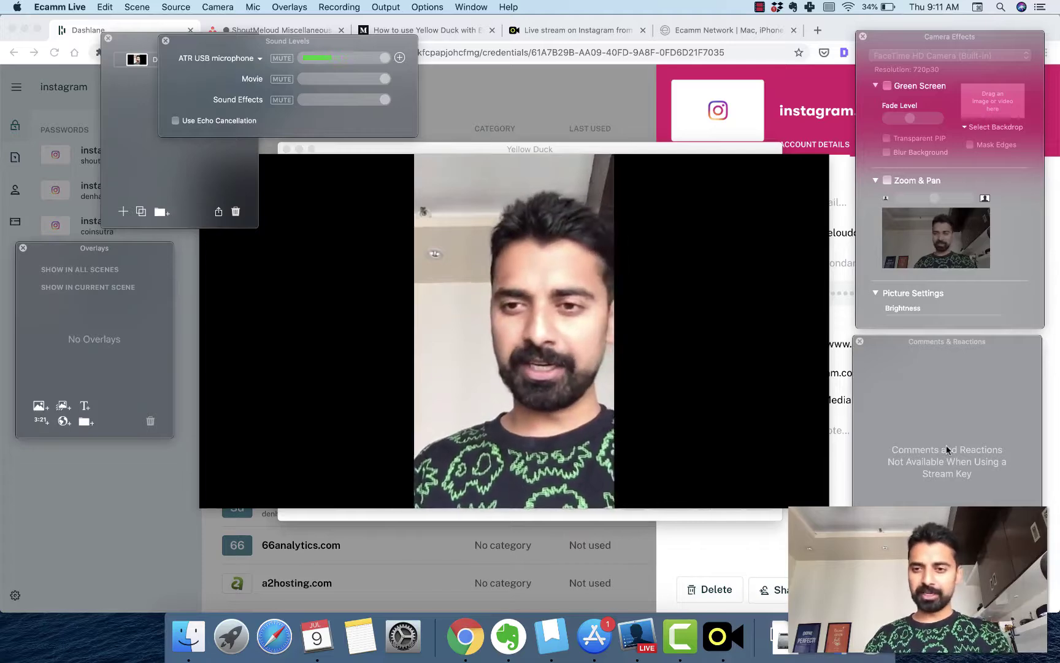
mouse_move(662, 428)
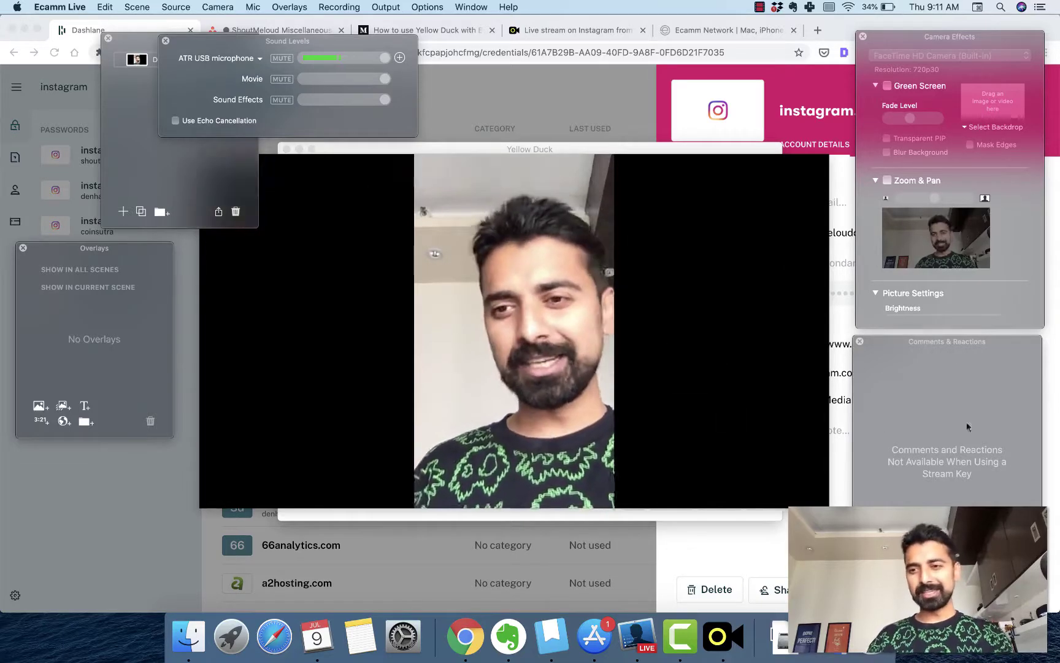
mouse_move(690, 390)
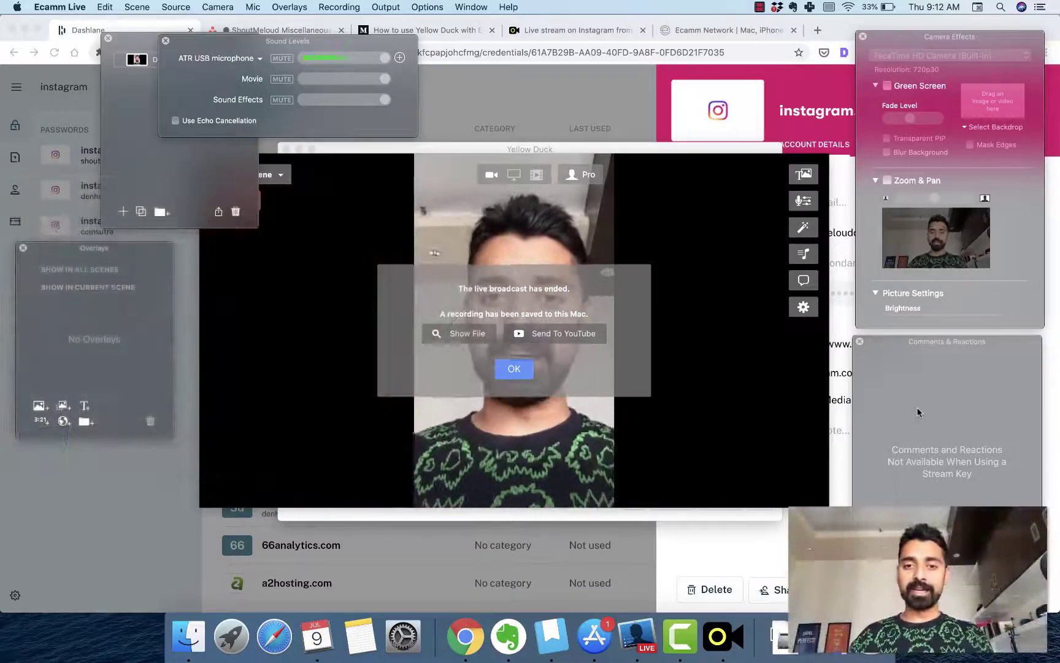
Dismiss the broadcast-ended notice, check the Destination menu, and return to the Yellow Duck tab
click(514, 369)
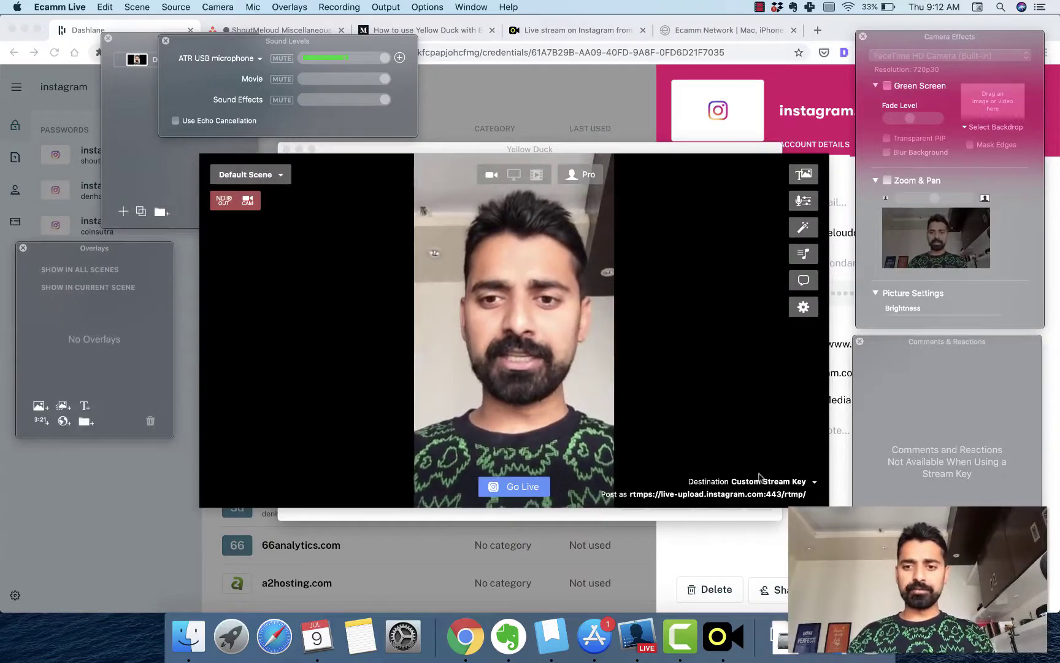
click(760, 479)
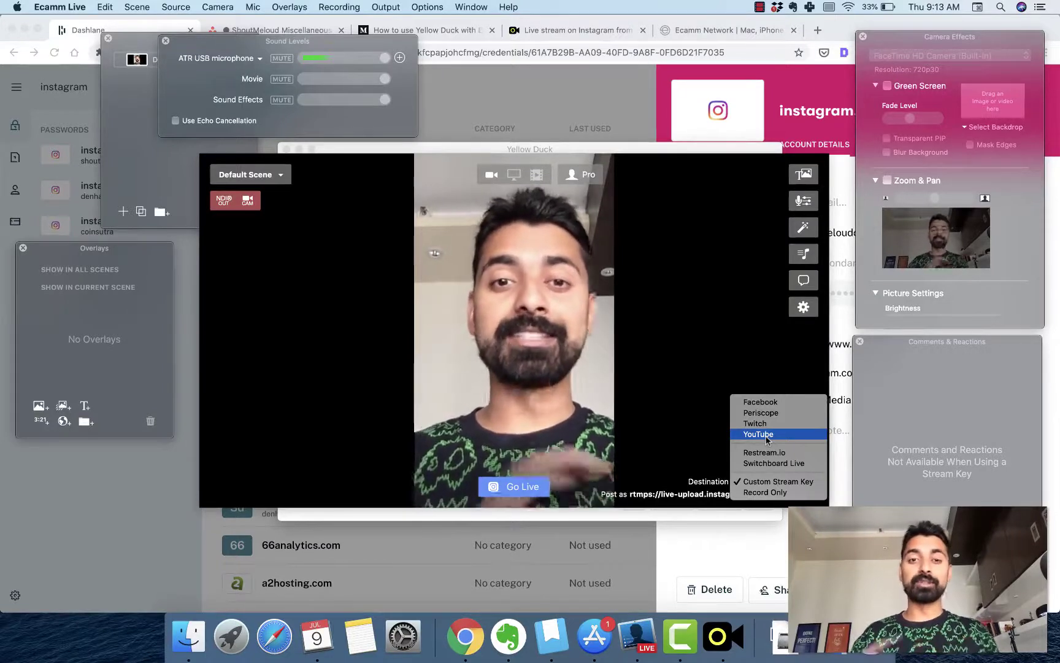
click(692, 31)
click(607, 36)
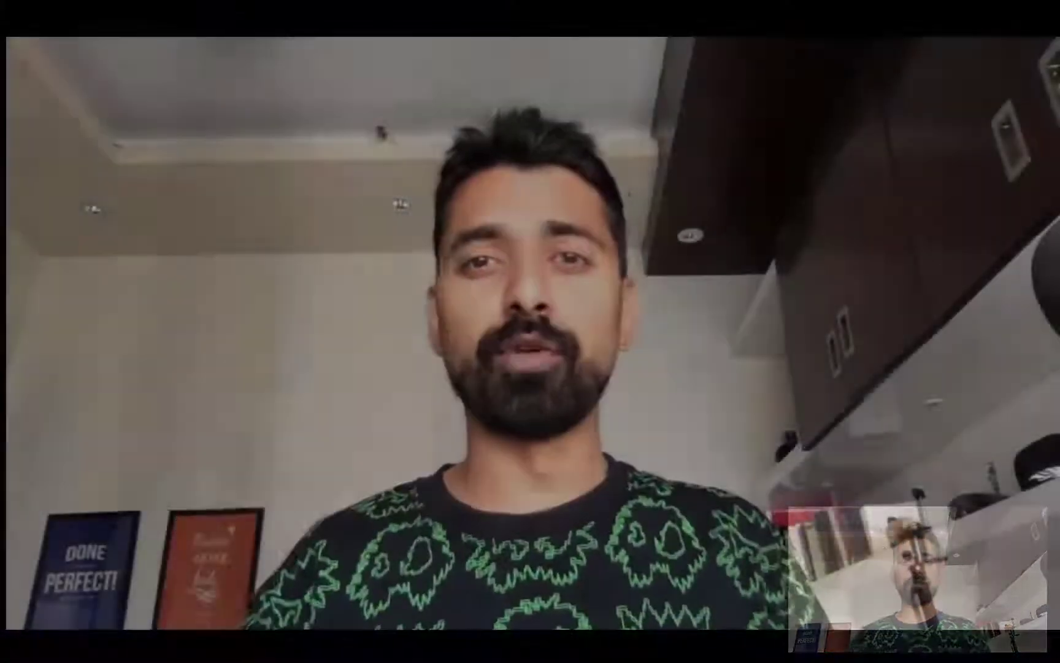